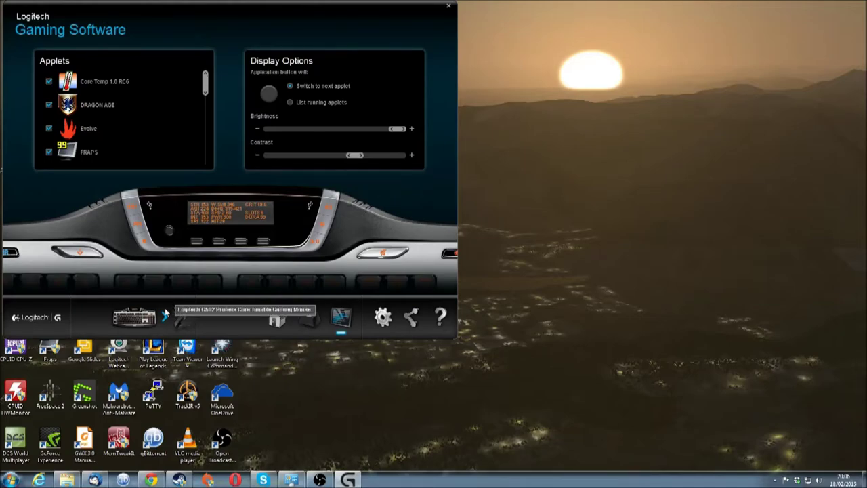
- Switch to the G502 mouse and move the software window down-right over the desktop
click(166, 318)
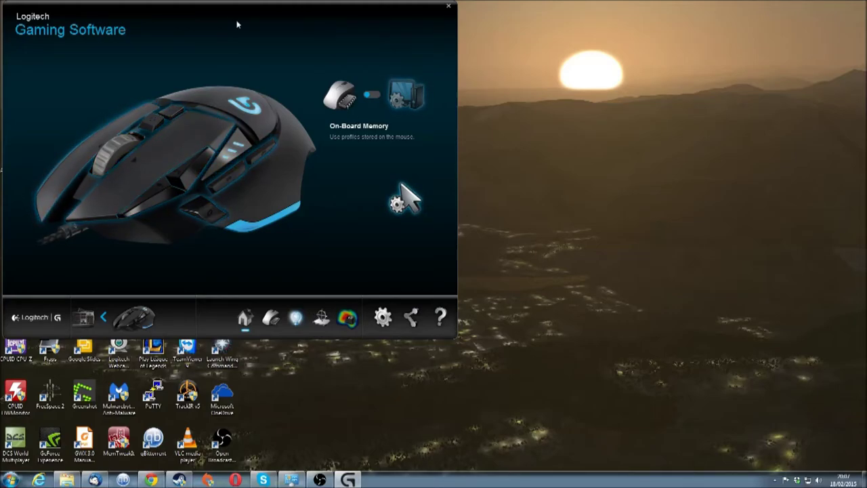
drag(236, 16, 443, 83)
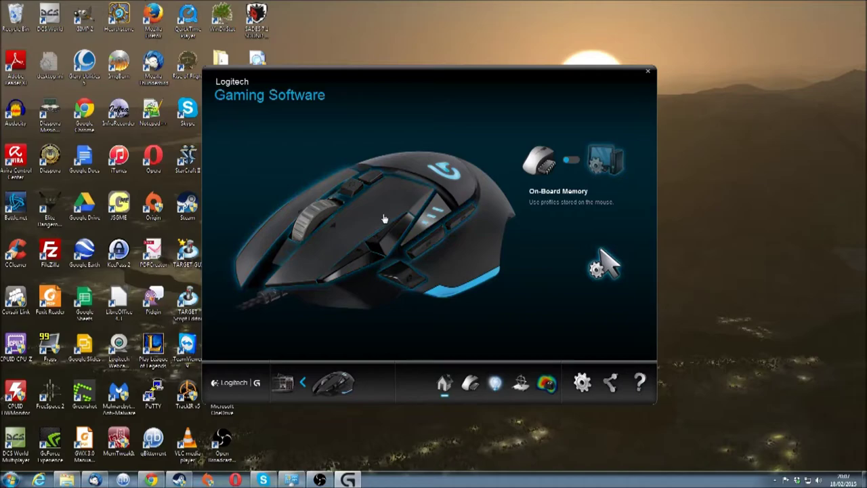
- View the G502 pointer settings, cycle through the connected devices, and return to the mouse's home screen
click(422, 189)
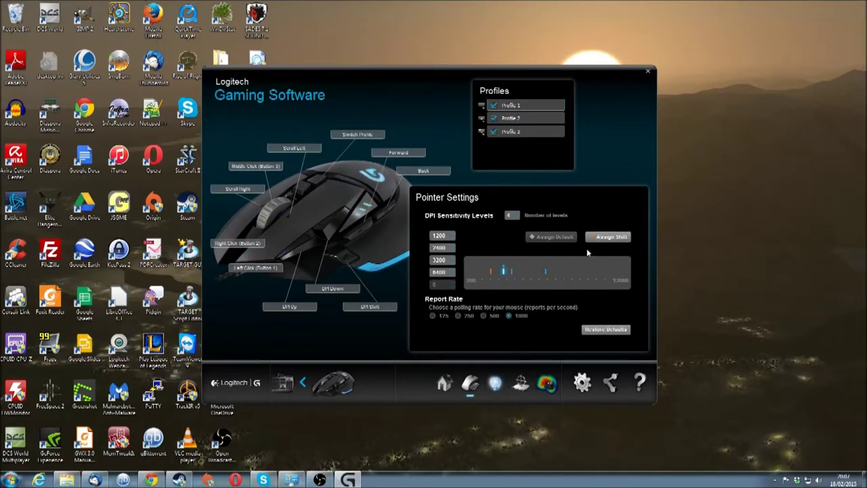
click(296, 383)
click(296, 383)
click(296, 383)
click(444, 385)
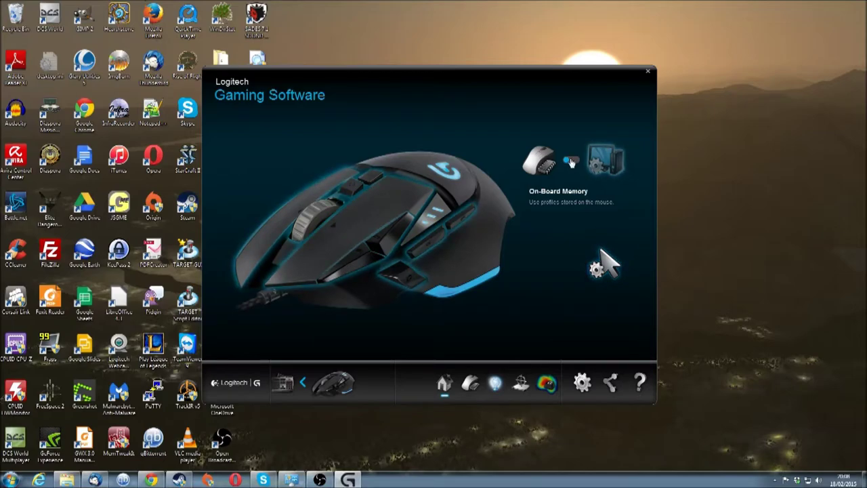
- Set the G502 to Automatic Game Detection, browse the keyboard applets list, then return to the mouse
click(570, 163)
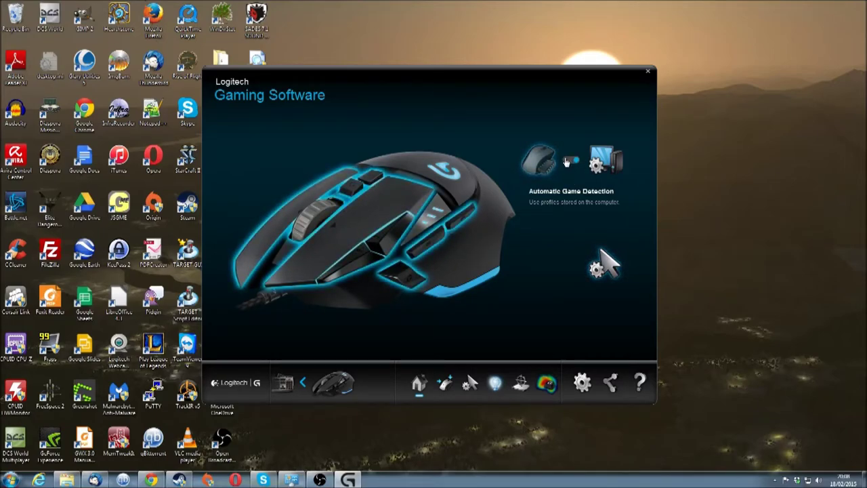
click(288, 383)
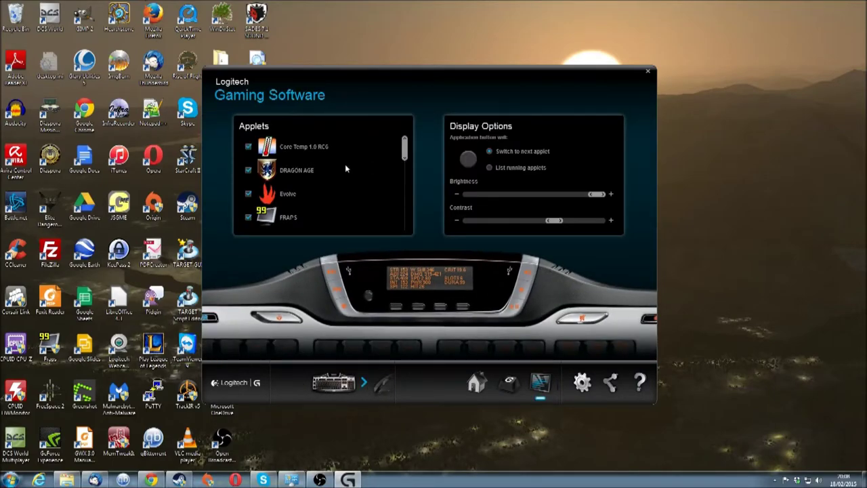
scroll(405, 156, down, 1)
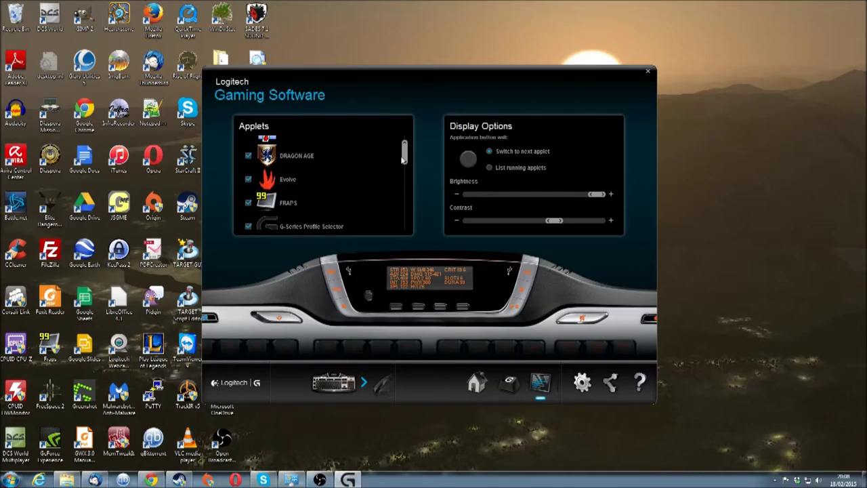
scroll(410, 165, down, 3)
drag(410, 179, 404, 225)
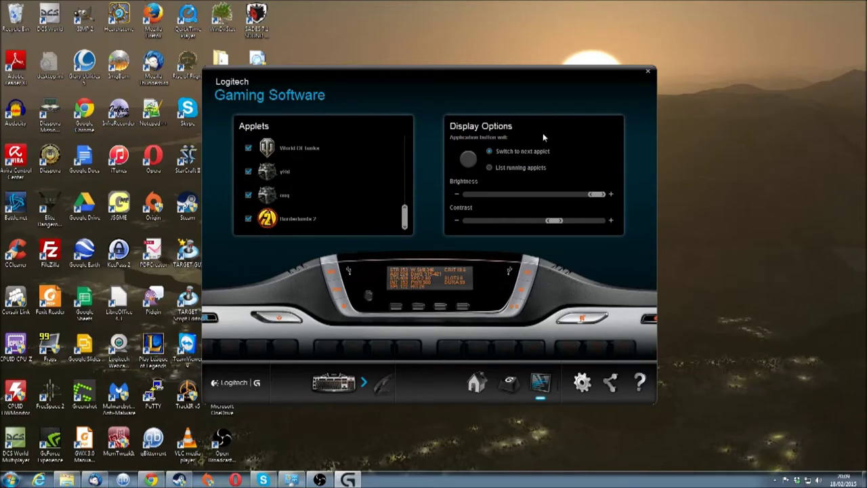
click(384, 385)
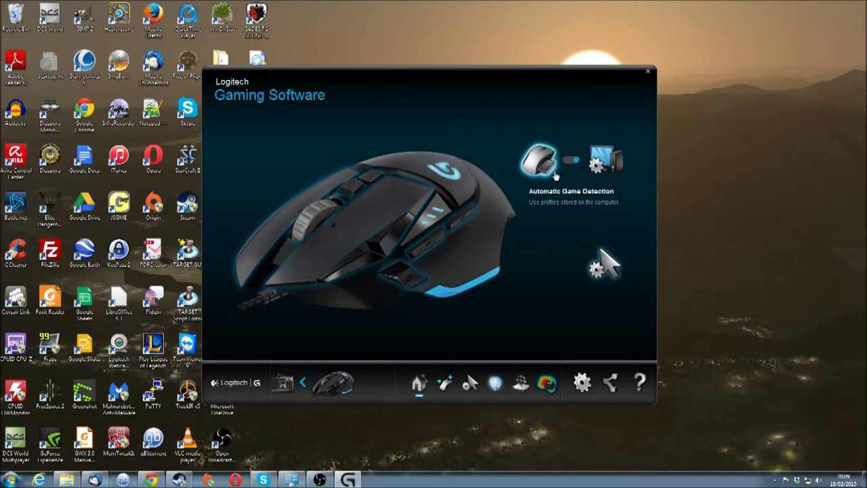
- Revert to On-Board Memory and drag the DPI levels to 200 and 4550 in Pointer Settings
click(539, 160)
click(603, 268)
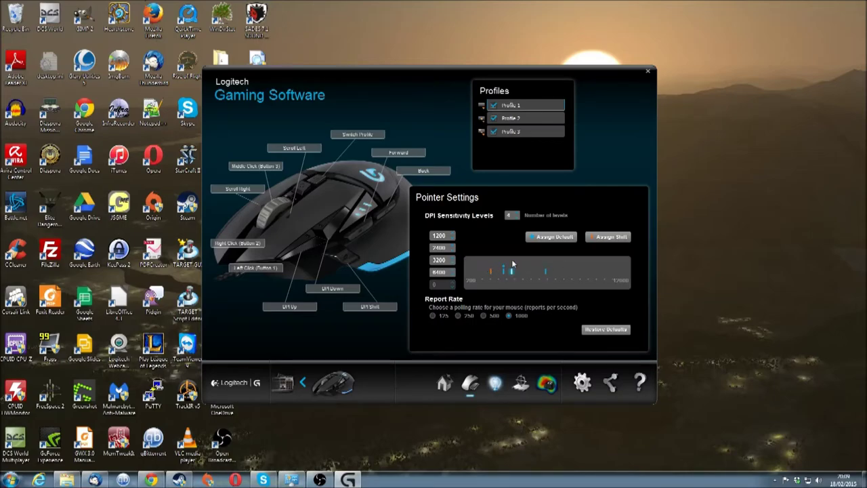
click(512, 260)
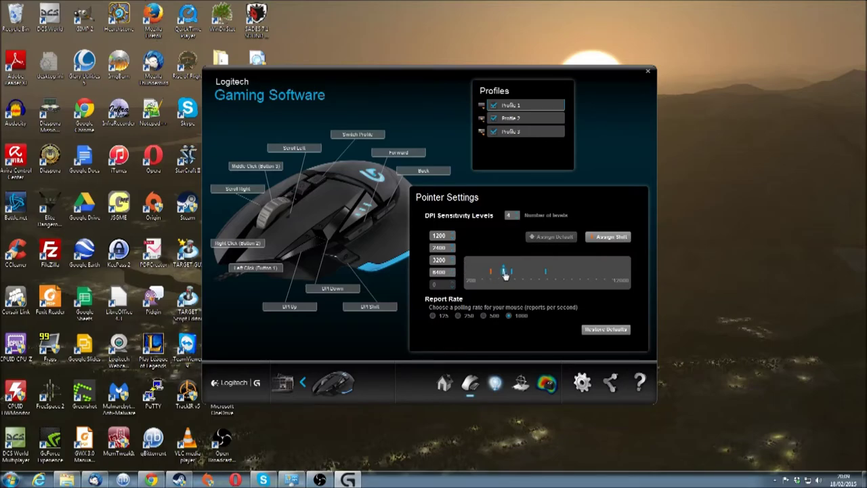
mouse_move(505, 275)
mouse_down()
mouse_move(525, 275)
mouse_move(504, 277)
mouse_up()
drag(504, 274, 480, 278)
- Restore the default DPI levels and set the logo lighting brightness back to full
click(603, 329)
click(495, 382)
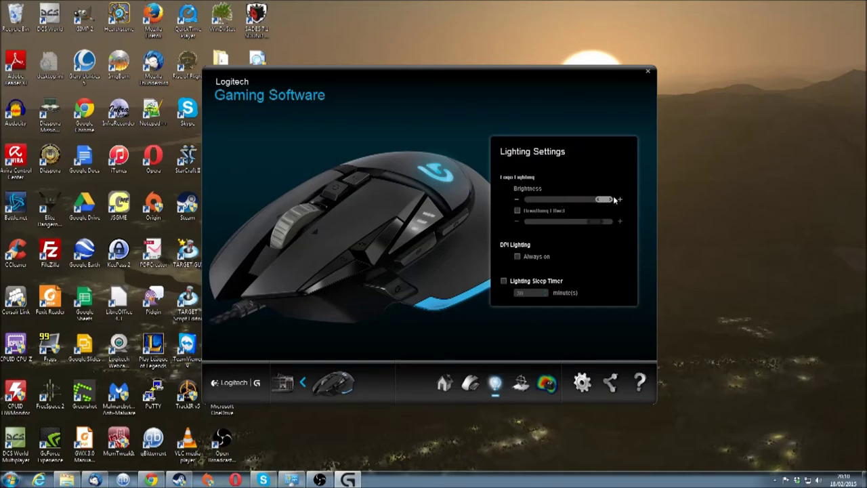
drag(610, 199, 475, 196)
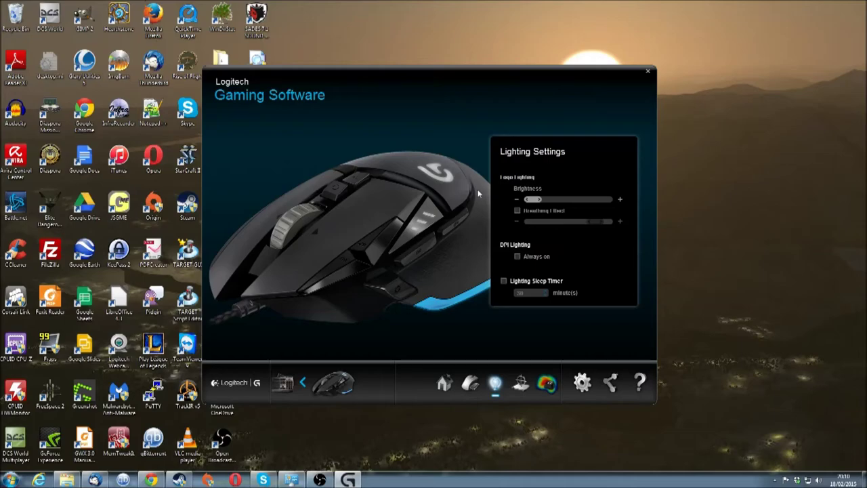
drag(532, 199, 641, 205)
- Enable a slow logo Breathing Effect and toggle always-on DPI lighting on and back off
click(519, 212)
drag(596, 224, 517, 221)
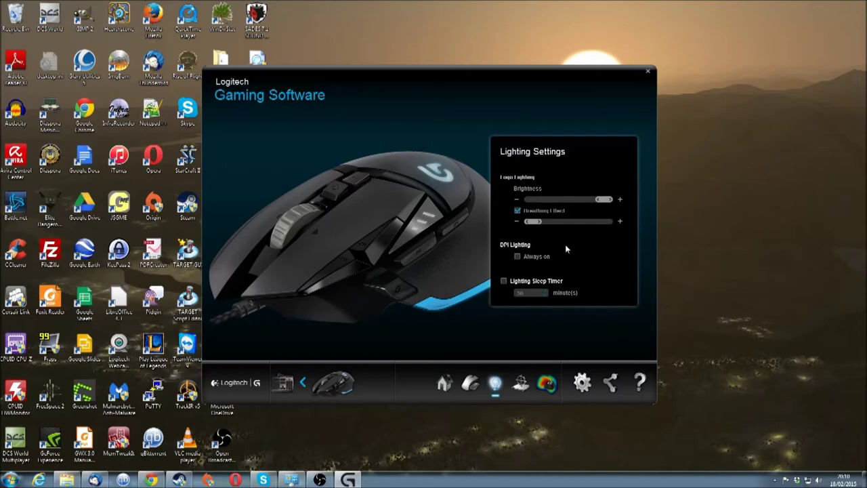
click(518, 257)
click(517, 256)
- Add a new custom surface in Surface Tuning and name it 'Recycled mouse pad'
click(521, 382)
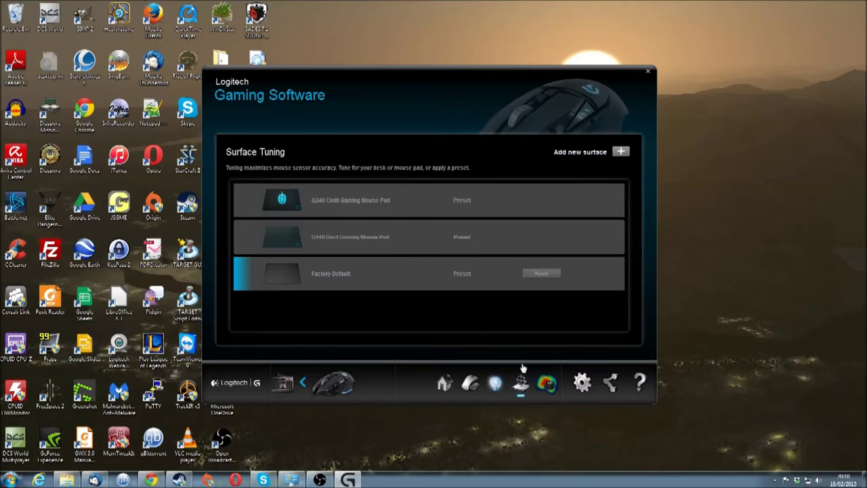
mouse_move(391, 196)
mouse_move(370, 203)
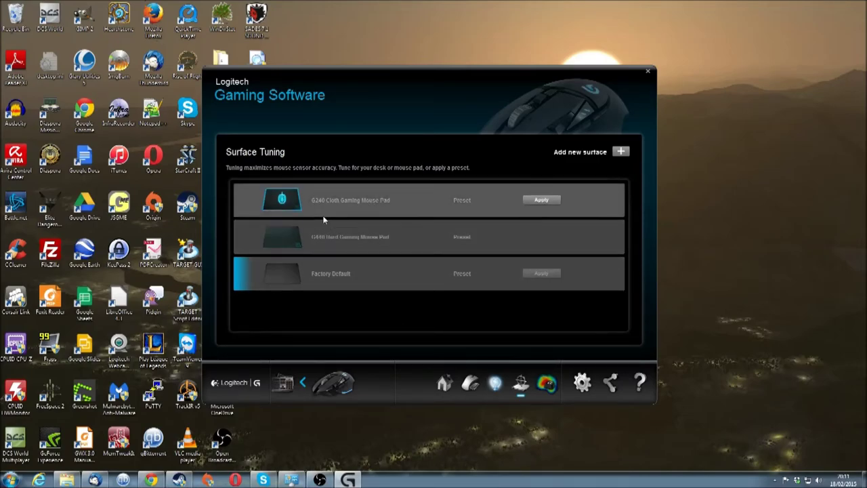
click(621, 151)
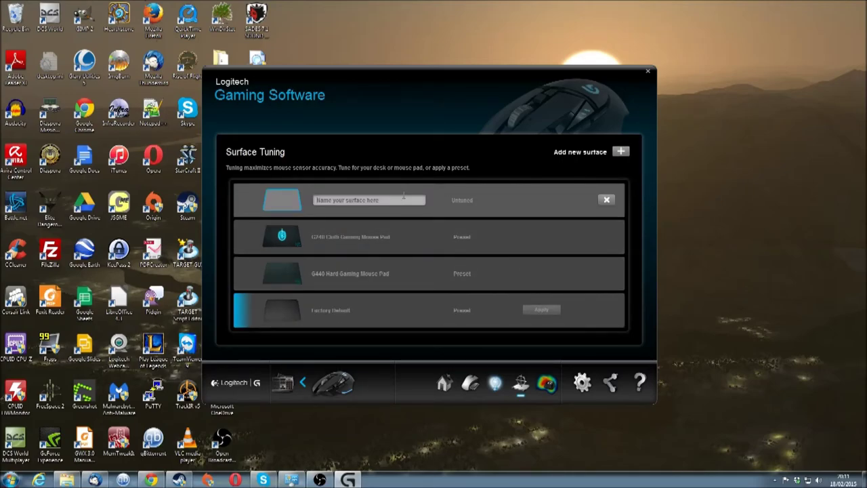
text(Recycled mouse pad)
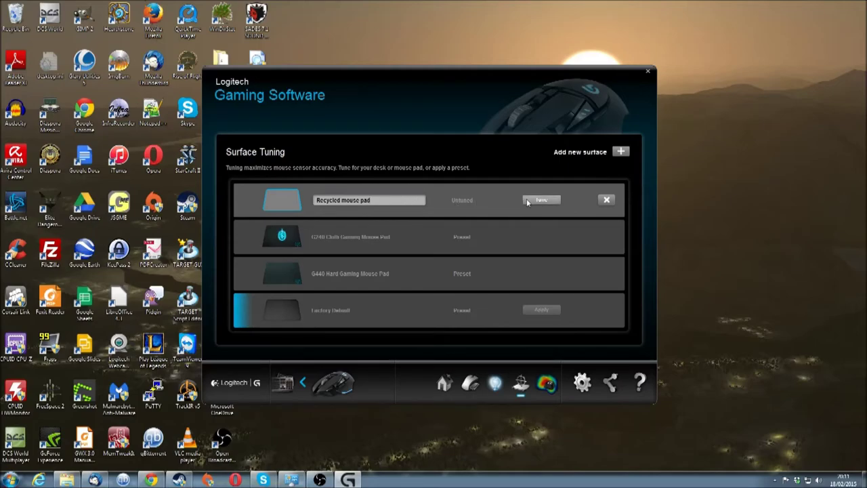
- Run the sensor tuning pass for the Recycled mouse pad surface until it completes
click(527, 201)
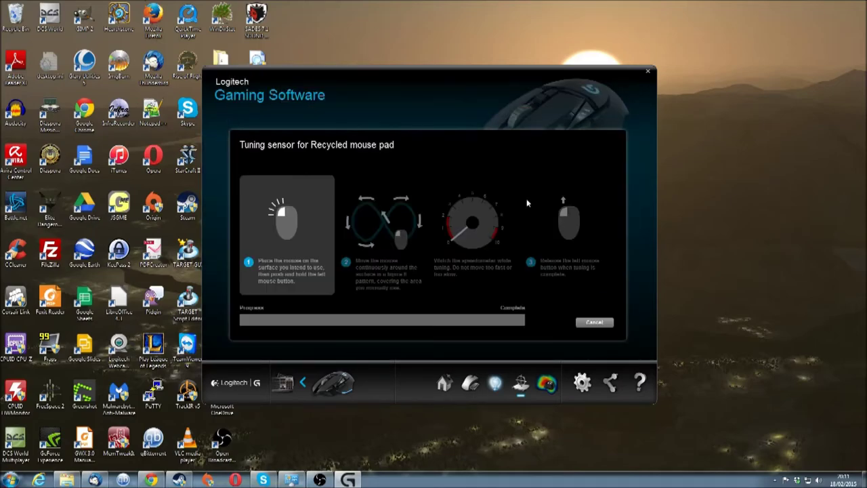
click(310, 198)
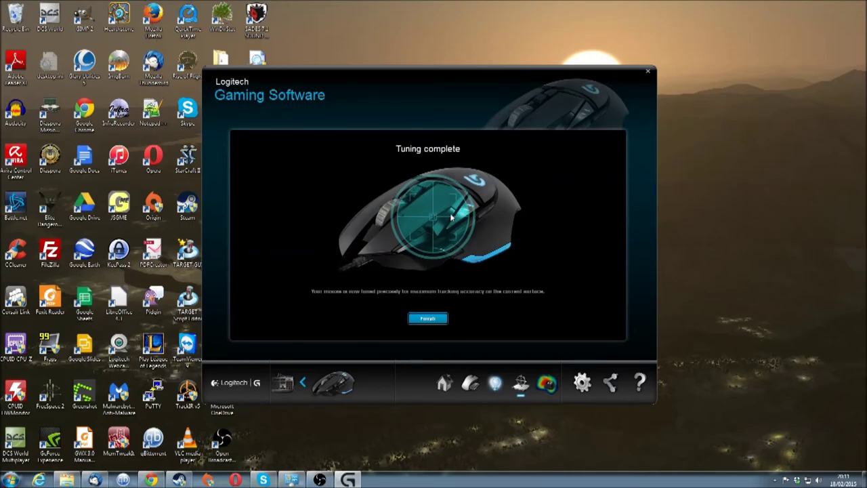
- Finish tuning so Recycled mouse pad appears as Tuned in the surface list
click(427, 318)
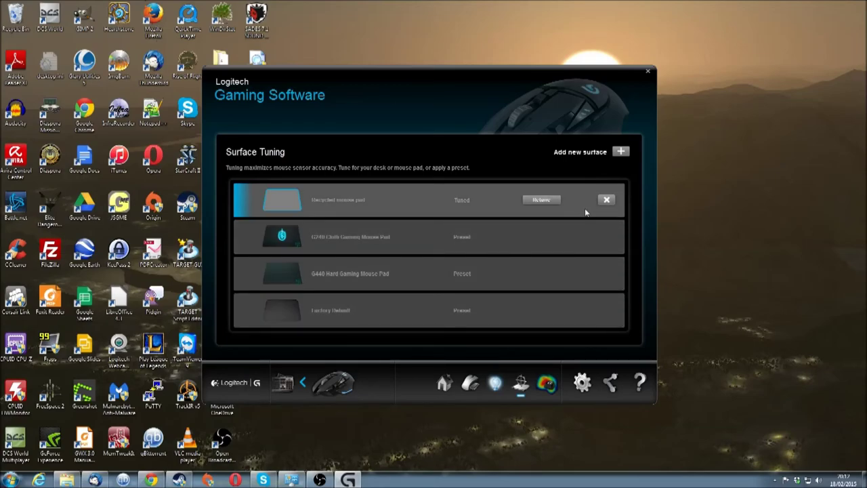
- Record a short Key Press Heat Map session of the mouse buttons, after previewing Key Duration Heat Map
click(546, 386)
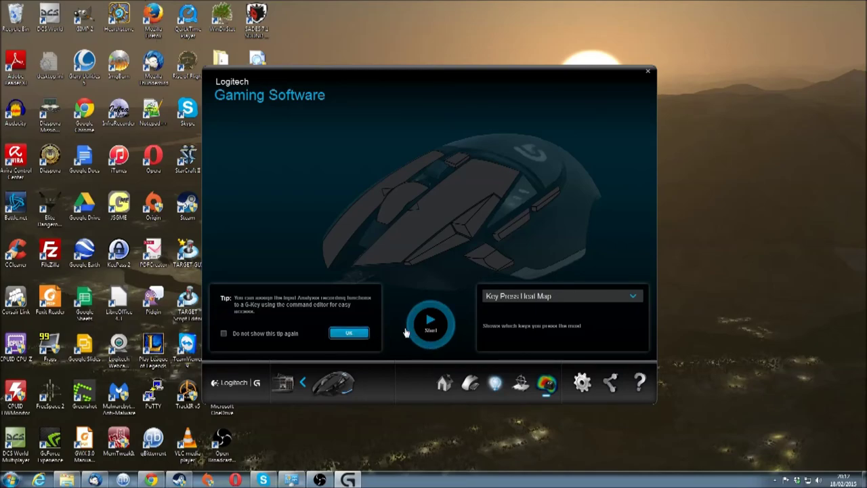
click(592, 302)
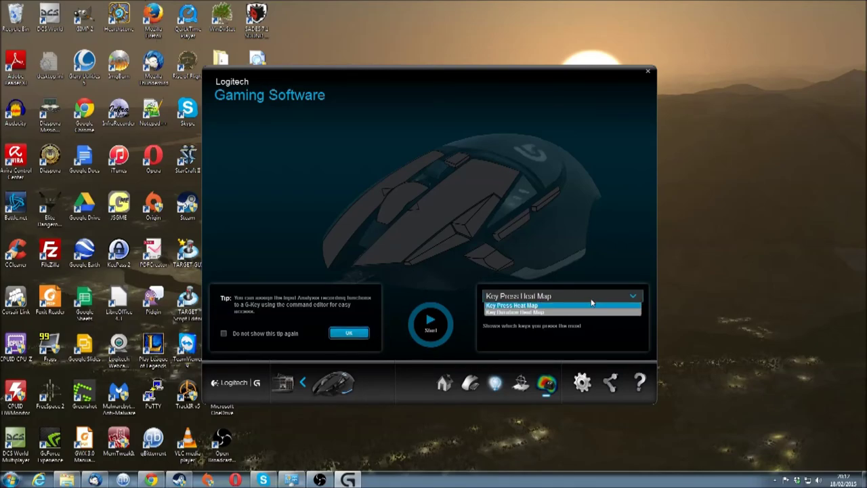
click(585, 311)
click(584, 301)
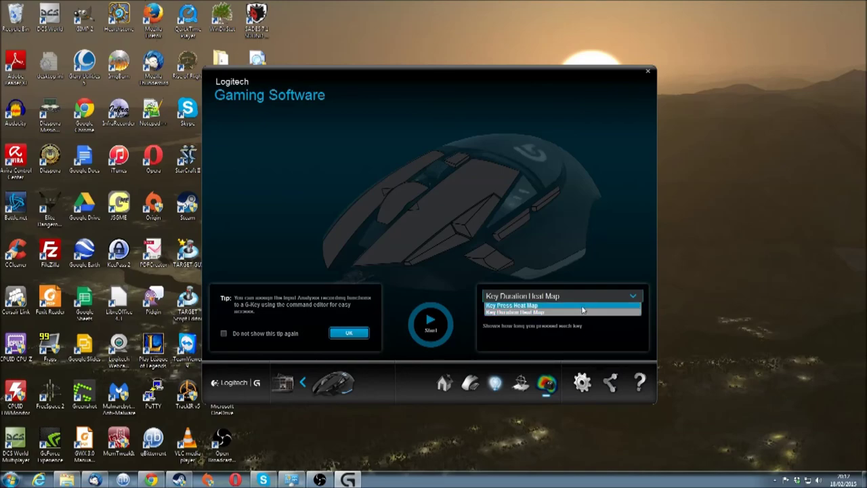
click(582, 307)
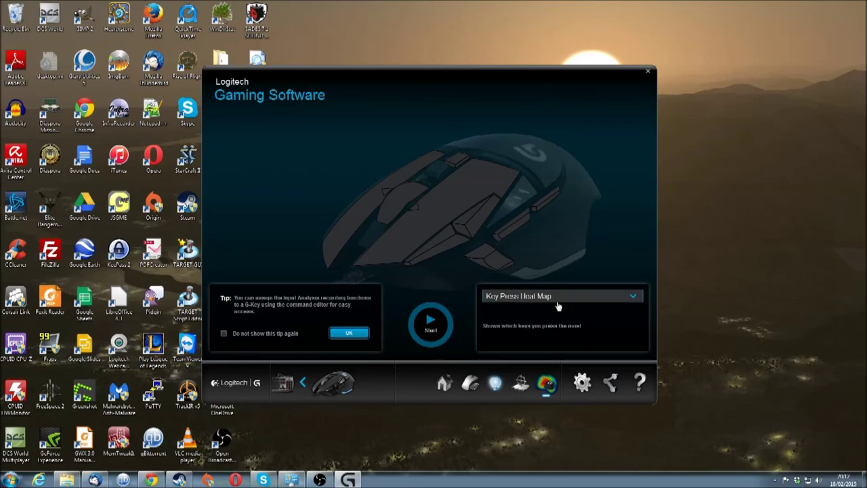
click(438, 328)
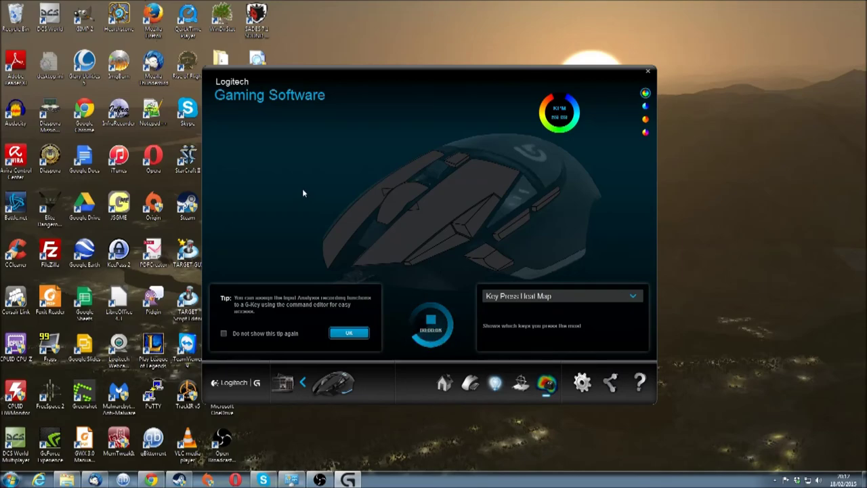
click(431, 323)
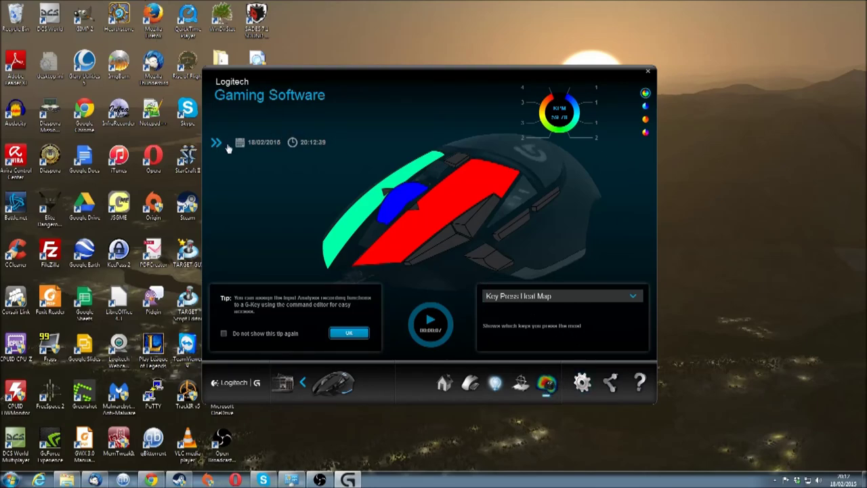
- Close the general Settings dialog unchanged and bring up Open Broadcaster Software from the taskbar
click(579, 381)
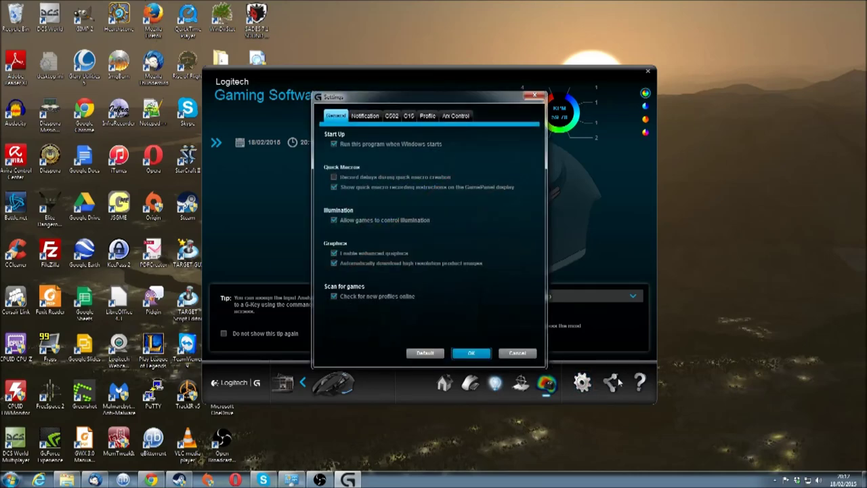
click(519, 353)
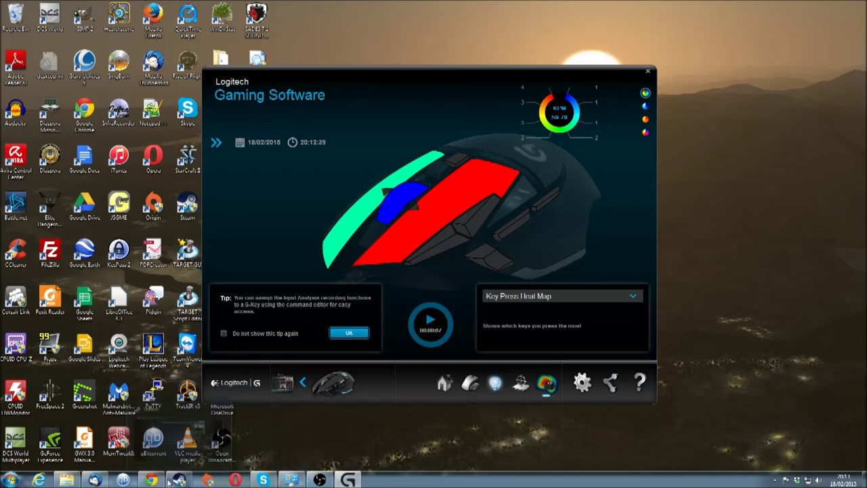
mouse_move(264, 480)
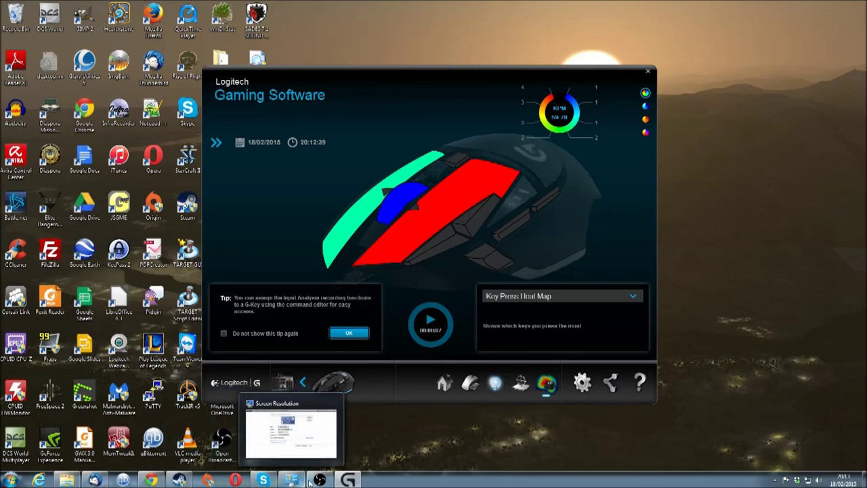